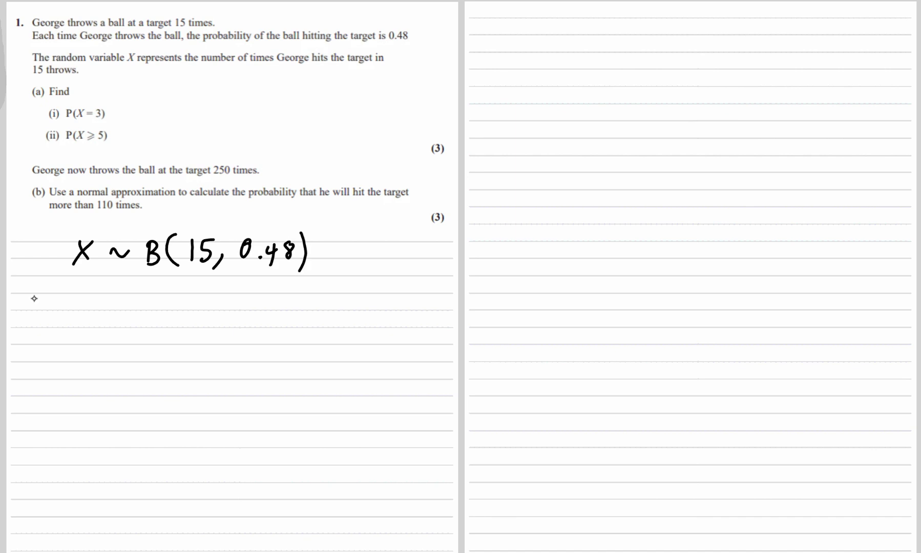
Step: Write the part (i) label i/ below X ~ B(15, 0.48)
{"action": "left_click", "coordinate": [39, 285]}
{"action": "left_click_drag", "start_coordinate": [40, 297], "coordinate": [43, 318]}
Step: On the calculator emulator, choose Distribution > Binomial PD with single-value Variable input
{"action": "key", "text": "alt+Tab"}
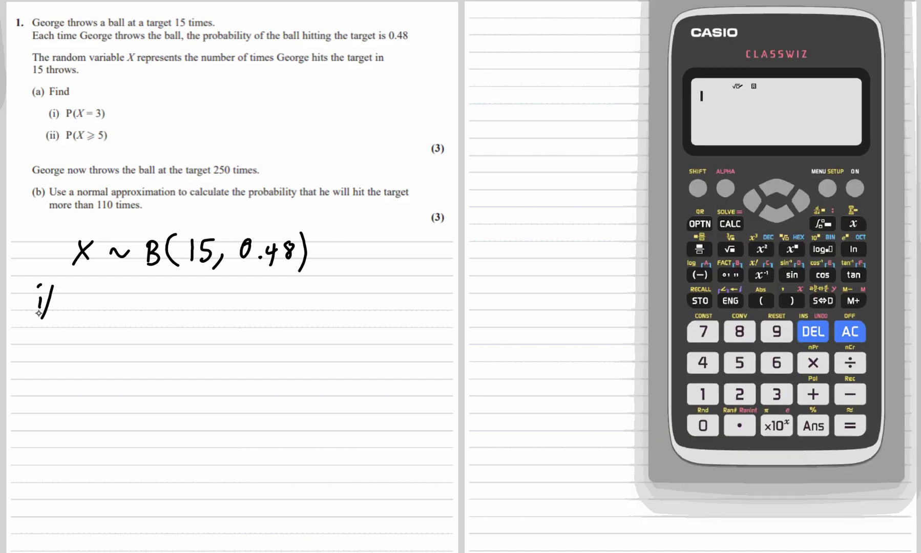
{"action": "left_click", "coordinate": [826, 188]}
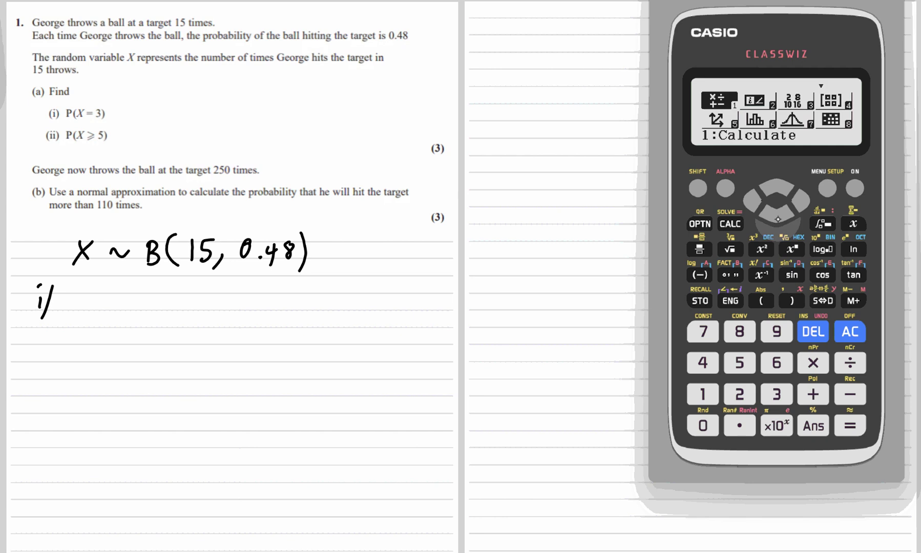
{"action": "left_click", "coordinate": [776, 214]}
{"action": "left_click", "coordinate": [776, 214]}
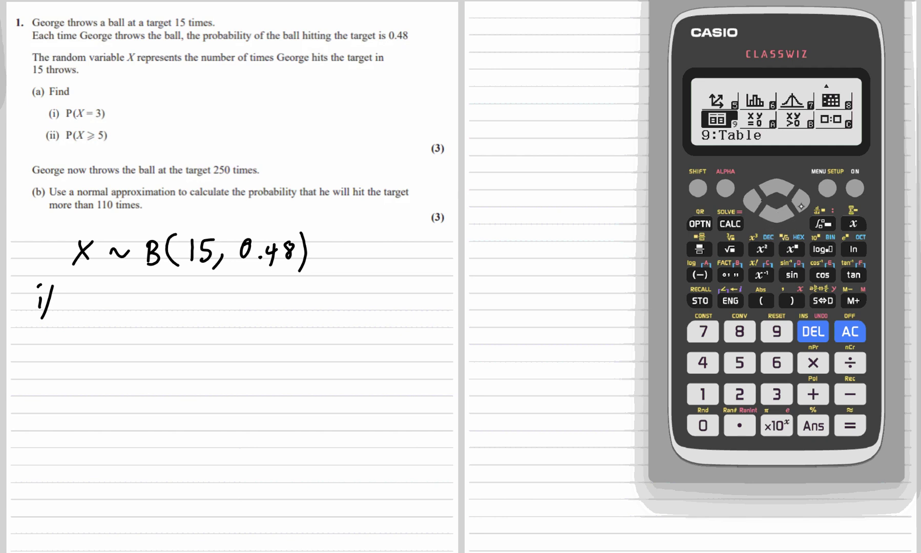
{"action": "left_click", "coordinate": [800, 206]}
{"action": "left_click", "coordinate": [801, 205]}
{"action": "left_click", "coordinate": [776, 185]}
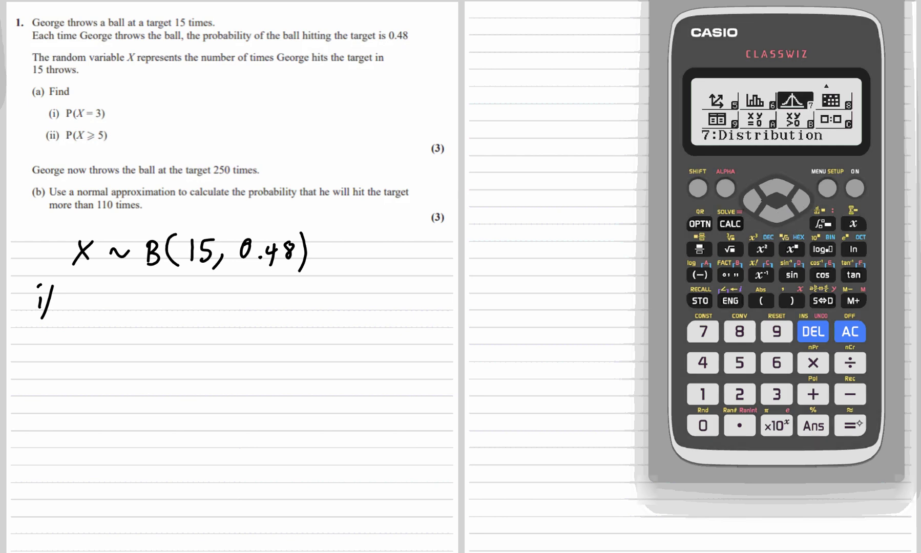
{"action": "left_click", "coordinate": [856, 425]}
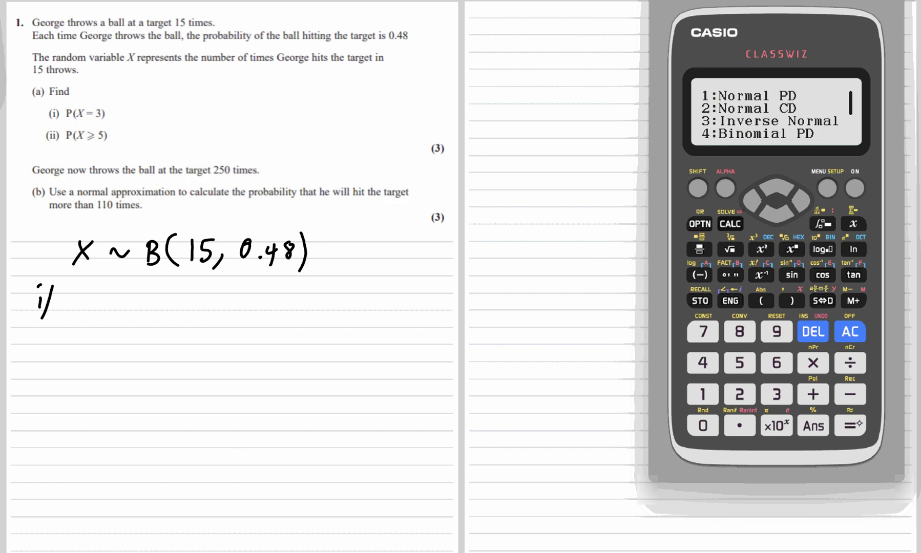
{"action": "left_click", "coordinate": [704, 362]}
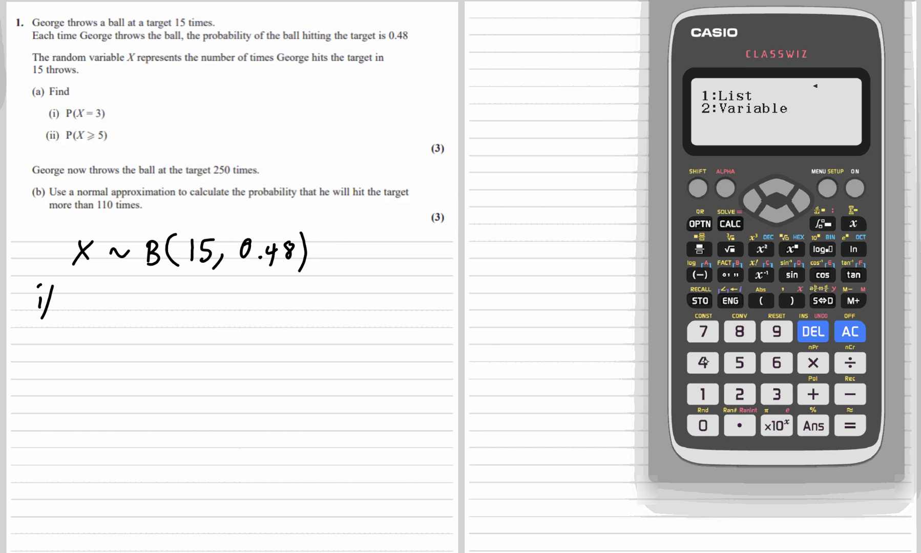
{"action": "left_click", "coordinate": [749, 394]}
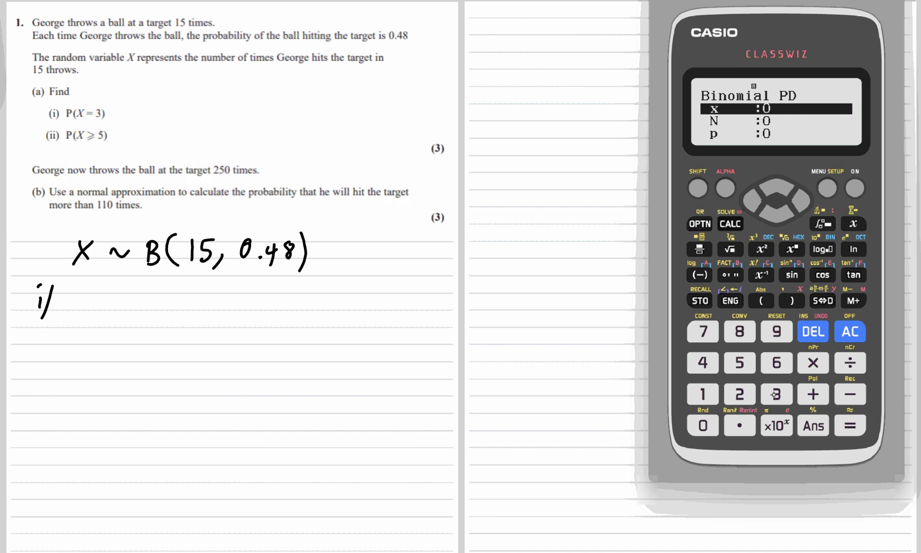
Step: Enter x = 3, N = 15, p = 0.48 and compute P(X = 3) = 0.01966868081
{"action": "left_click", "coordinate": [776, 394]}
{"action": "left_click", "coordinate": [850, 425]}
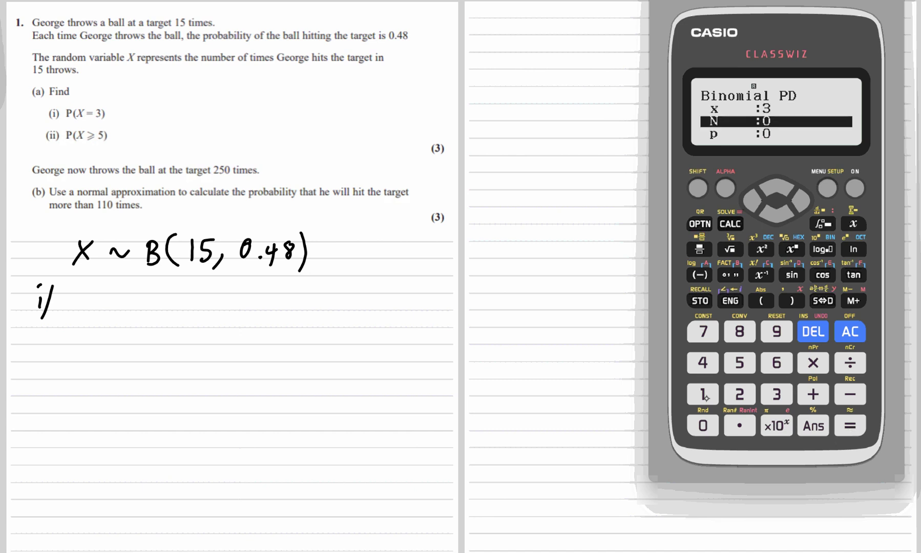
{"action": "left_click", "coordinate": [703, 394]}
{"action": "left_click", "coordinate": [739, 362]}
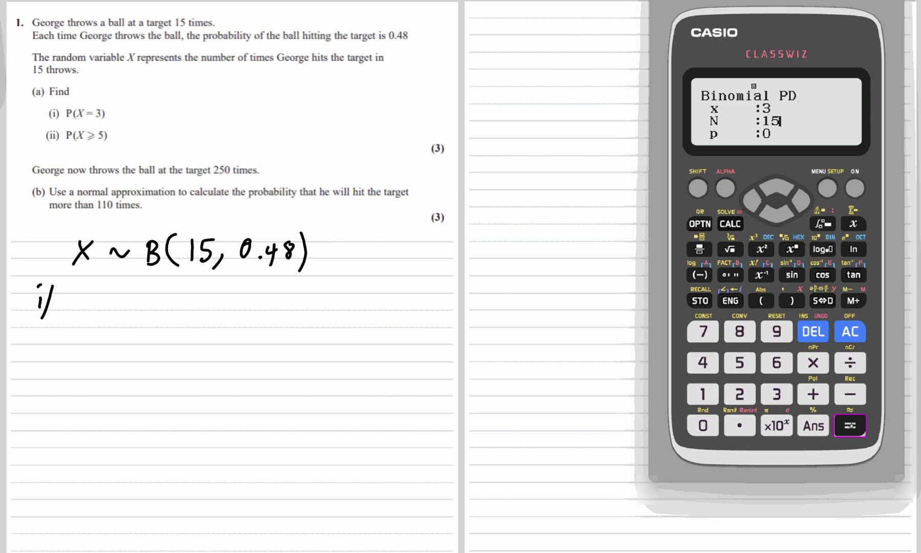
{"action": "left_click", "coordinate": [849, 425]}
{"action": "left_click", "coordinate": [703, 426]}
{"action": "left_click", "coordinate": [739, 425]}
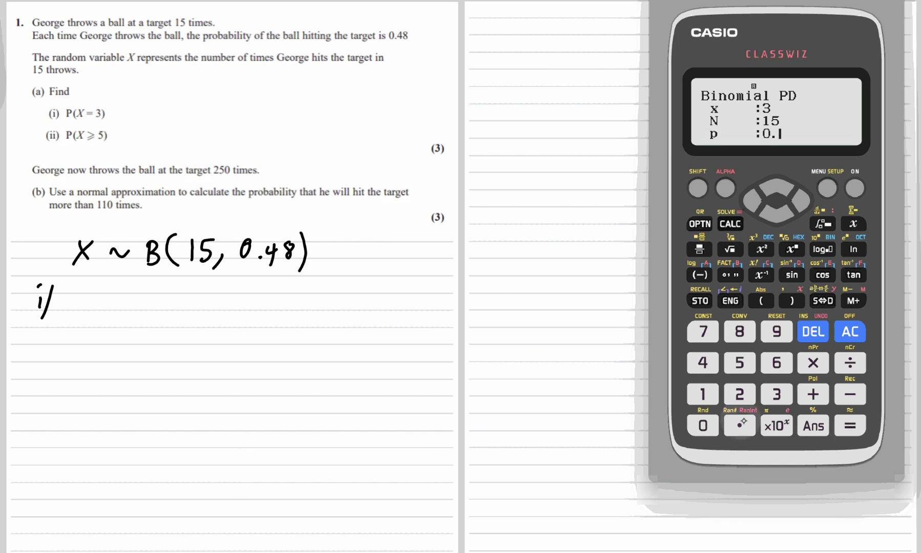
{"action": "left_click", "coordinate": [702, 363]}
{"action": "left_click", "coordinate": [739, 332]}
{"action": "left_click", "coordinate": [849, 425]}
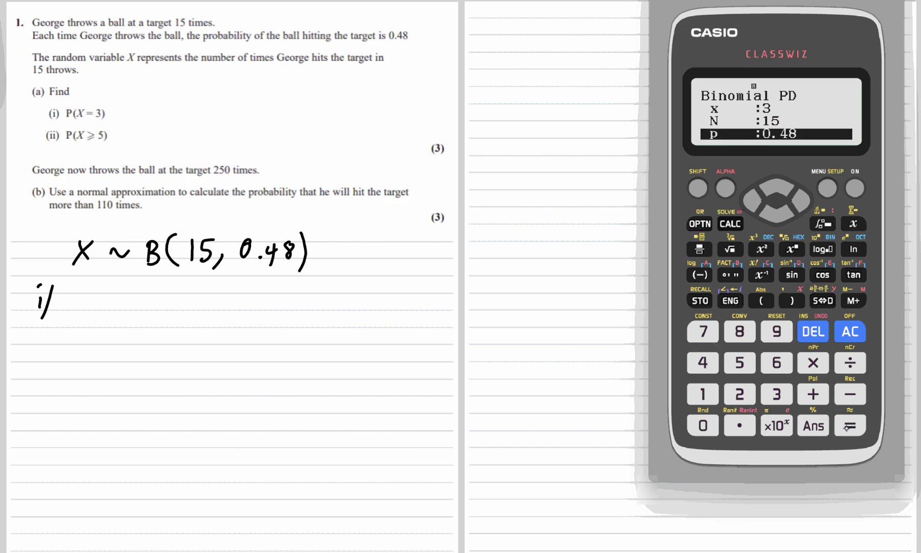
{"action": "left_click", "coordinate": [850, 425]}
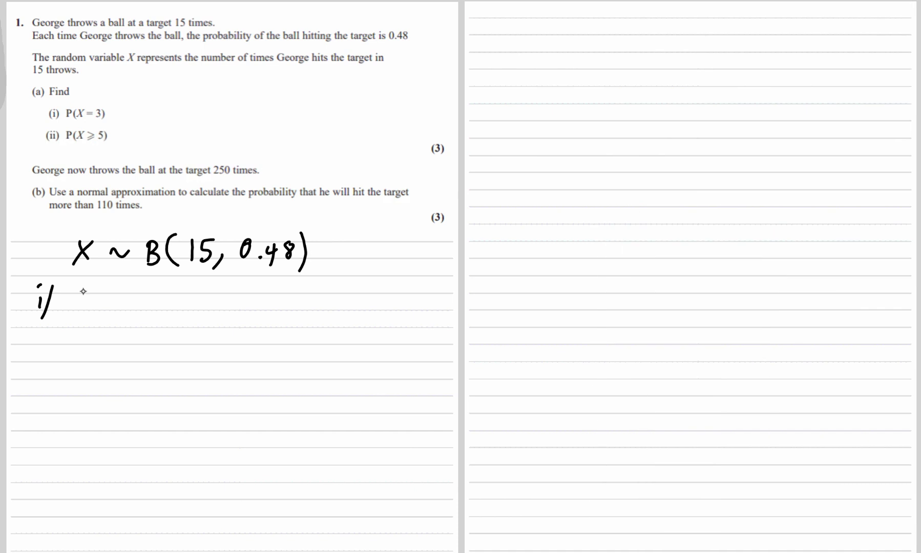
Step: Write 0.0197 as the part (i) answer, then ii/ P(X ≥ 5) on the next line
{"action": "left_click", "coordinate": [112, 306]}
{"action": "mouse_move", "coordinate": [90, 292]}
{"action": "left_mouse_down"}
{"action": "mouse_move", "coordinate": [125, 295]}
{"action": "mouse_move", "coordinate": [141, 312]}
{"action": "mouse_move", "coordinate": [184, 313]}
{"action": "left_mouse_up"}
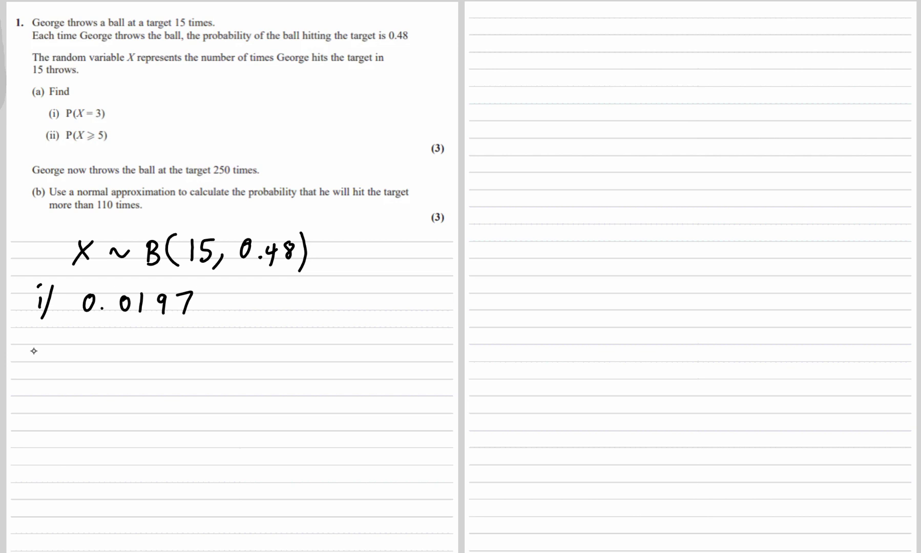
{"action": "left_click_drag", "start_coordinate": [32, 346], "coordinate": [33, 361]}
{"action": "left_click_drag", "start_coordinate": [39, 346], "coordinate": [39, 362]}
{"action": "left_click_drag", "start_coordinate": [51, 346], "coordinate": [46, 372]}
{"action": "left_click_drag", "start_coordinate": [89, 364], "coordinate": [94, 342]}
{"action": "left_click_drag", "start_coordinate": [110, 335], "coordinate": [109, 368]}
{"action": "left_click_drag", "start_coordinate": [120, 344], "coordinate": [133, 364]}
{"action": "left_click_drag", "start_coordinate": [147, 345], "coordinate": [150, 365]}
{"action": "left_click_drag", "start_coordinate": [171, 359], "coordinate": [154, 374]}
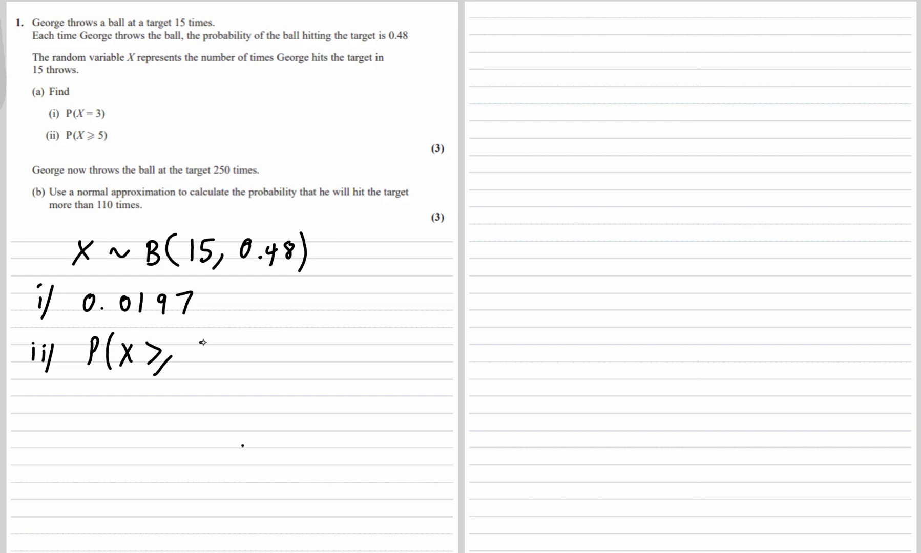
{"action": "left_click_drag", "start_coordinate": [199, 342], "coordinate": [189, 361]}
{"action": "mouse_move", "coordinate": [207, 328]}
{"action": "left_mouse_down"}
{"action": "mouse_move", "coordinate": [204, 369]}
{"action": "mouse_move", "coordinate": [243, 351]}
{"action": "left_mouse_up"}
Step: Complete the line as = 1 − P(X ≤ 4)
{"action": "mouse_move", "coordinate": [276, 334]}
{"action": "left_mouse_down"}
{"action": "mouse_move", "coordinate": [272, 361]}
{"action": "mouse_move", "coordinate": [306, 347]}
{"action": "mouse_move", "coordinate": [321, 359]}
{"action": "left_mouse_up"}
{"action": "mouse_move", "coordinate": [320, 339]}
{"action": "left_mouse_down"}
{"action": "mouse_move", "coordinate": [354, 371]}
{"action": "mouse_move", "coordinate": [375, 358]}
{"action": "left_mouse_up"}
{"action": "mouse_move", "coordinate": [375, 338]}
{"action": "left_mouse_down"}
{"action": "mouse_move", "coordinate": [364, 359]}
{"action": "mouse_move", "coordinate": [401, 358]}
{"action": "left_mouse_up"}
{"action": "mouse_move", "coordinate": [410, 338]}
{"action": "left_mouse_down"}
{"action": "mouse_move", "coordinate": [408, 346]}
{"action": "mouse_move", "coordinate": [429, 351]}
{"action": "mouse_move", "coordinate": [419, 360]}
{"action": "left_mouse_up"}
{"action": "left_click_drag", "start_coordinate": [432, 328], "coordinate": [428, 366]}
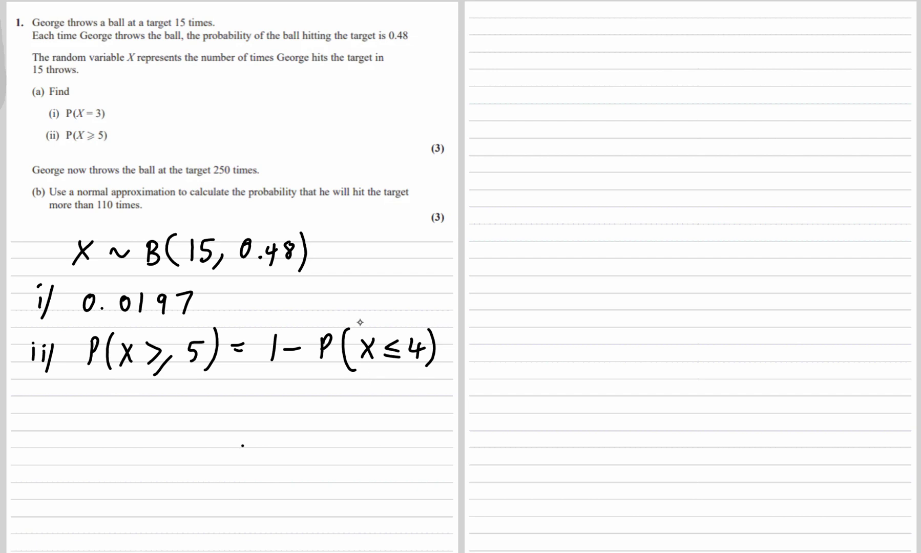
Step: Use Binomial CD with x = 4, N = 15, p = 0.48 to get P(X ≤ 4) = 0.07986891814
{"action": "key", "text": "alt+Tab"}
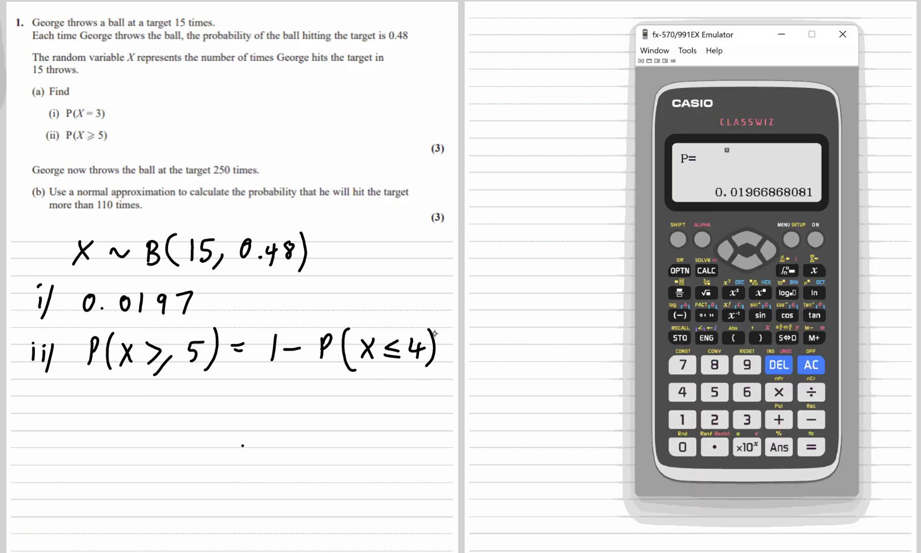
{"action": "left_click", "coordinate": [825, 188]}
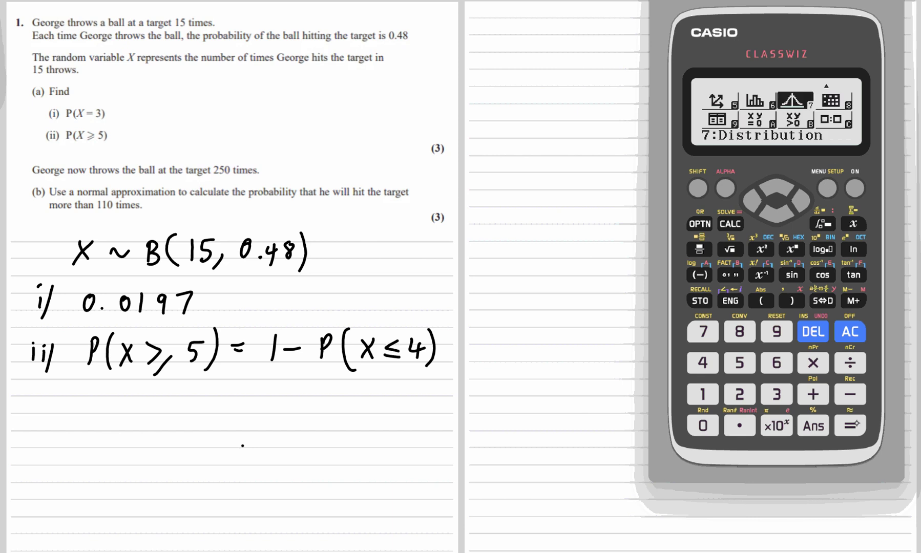
{"action": "left_click", "coordinate": [852, 425]}
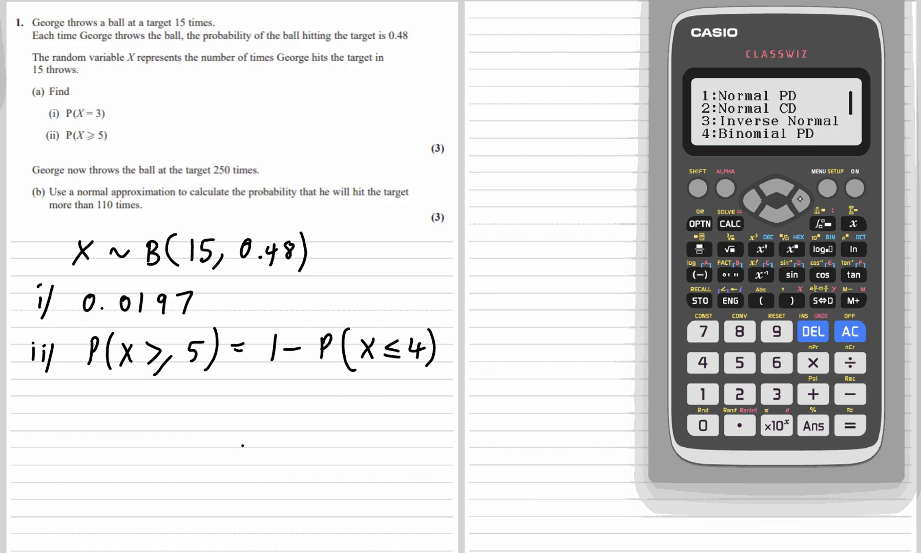
{"action": "left_click", "coordinate": [770, 221]}
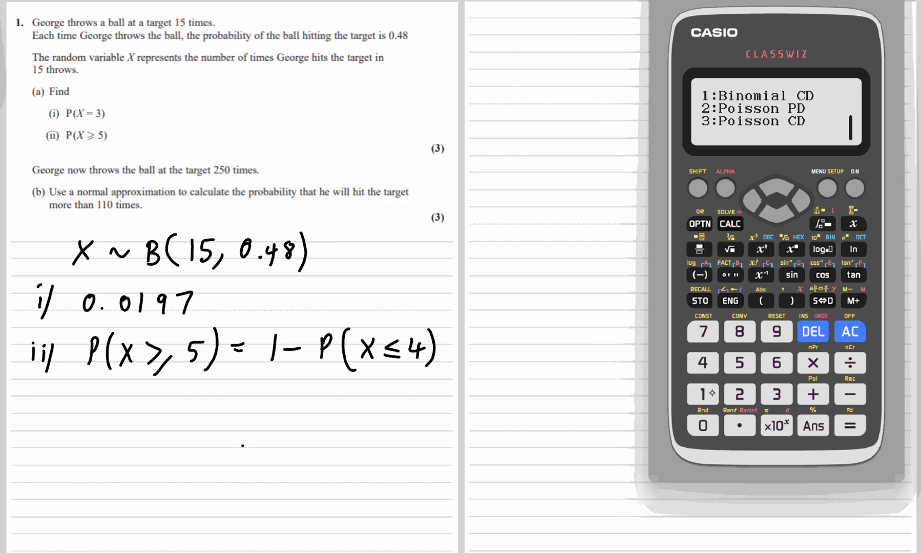
{"action": "left_click", "coordinate": [712, 393]}
{"action": "left_click", "coordinate": [740, 395]}
{"action": "left_click", "coordinate": [706, 363]}
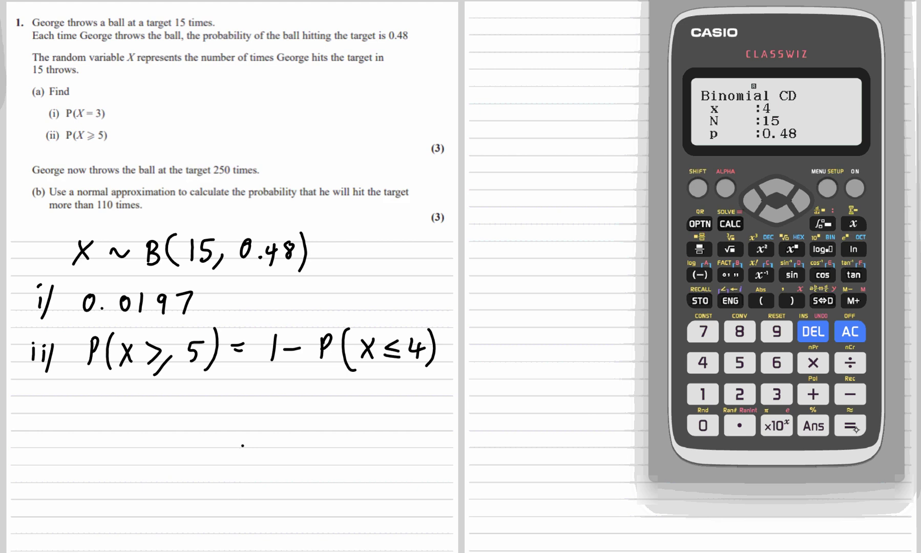
{"action": "left_click", "coordinate": [850, 426]}
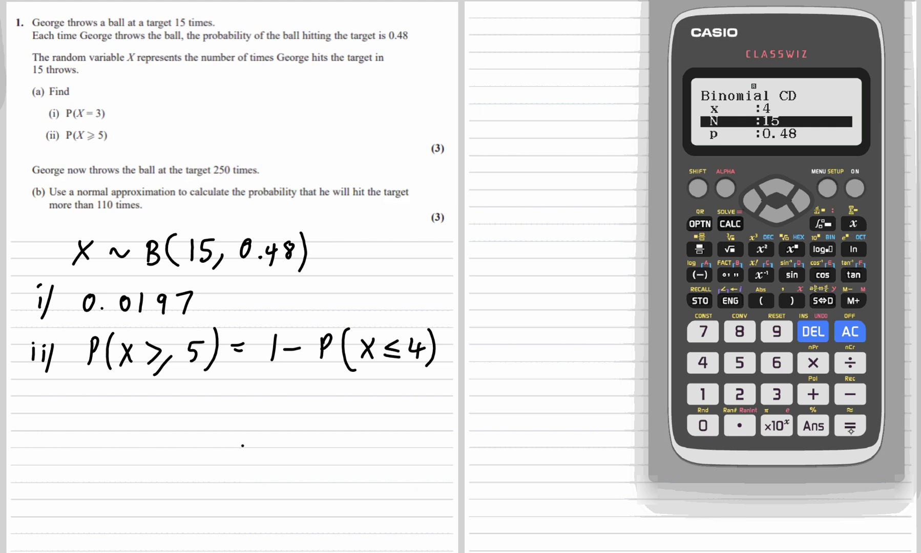
{"action": "left_click", "coordinate": [850, 425]}
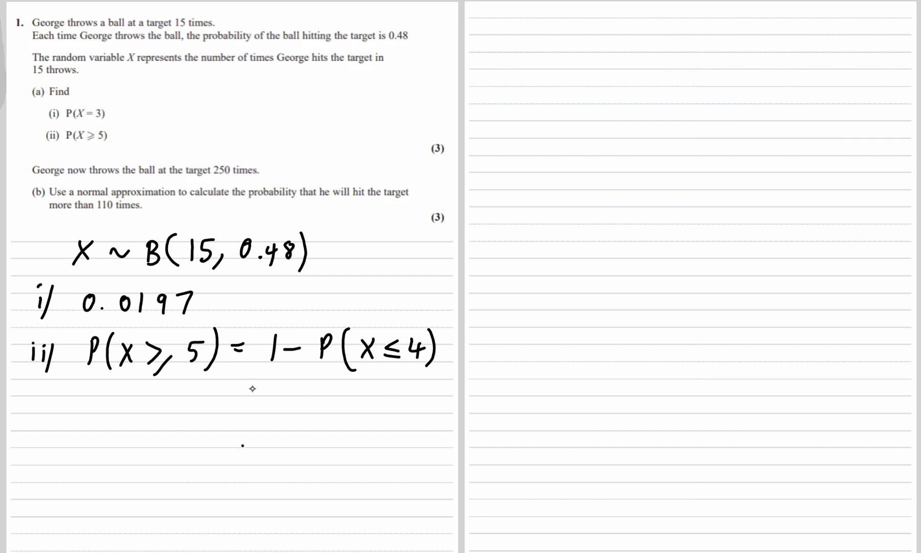
Step: Write = 1 − 0.799 on the next line of part (ii)
{"action": "left_click_drag", "start_coordinate": [222, 401], "coordinate": [229, 408]}
{"action": "mouse_move", "coordinate": [265, 390]}
{"action": "left_mouse_down"}
{"action": "mouse_move", "coordinate": [262, 410]}
{"action": "mouse_move", "coordinate": [315, 392]}
{"action": "mouse_move", "coordinate": [345, 412]}
{"action": "mouse_move", "coordinate": [372, 407]}
{"action": "mouse_move", "coordinate": [369, 416]}
{"action": "left_mouse_up"}
{"action": "left_click", "coordinate": [328, 408]}
{"action": "left_click_drag", "start_coordinate": [390, 390], "coordinate": [389, 413]}
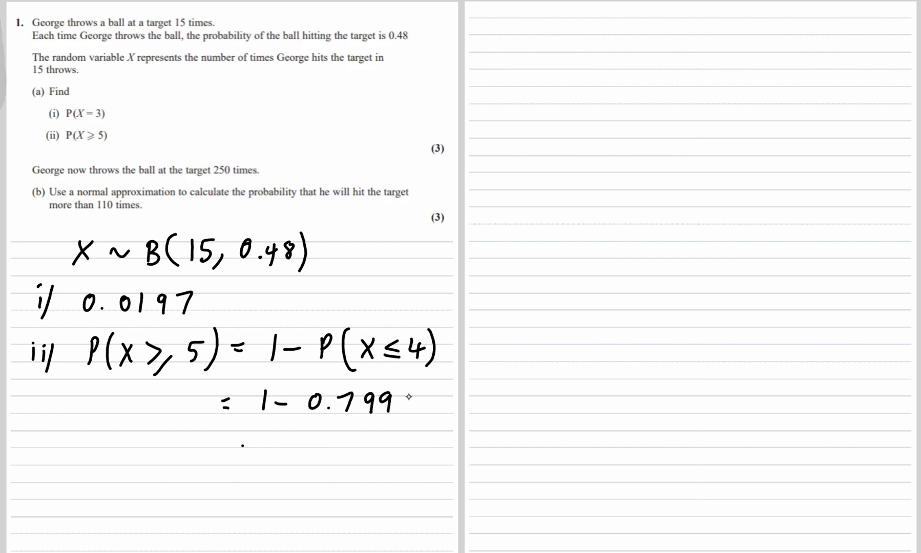
Step: On the calculator, switch to plain calculation and evaluate 1 − Ans = 0.9201310819
{"action": "key", "text": "alt+Tab"}
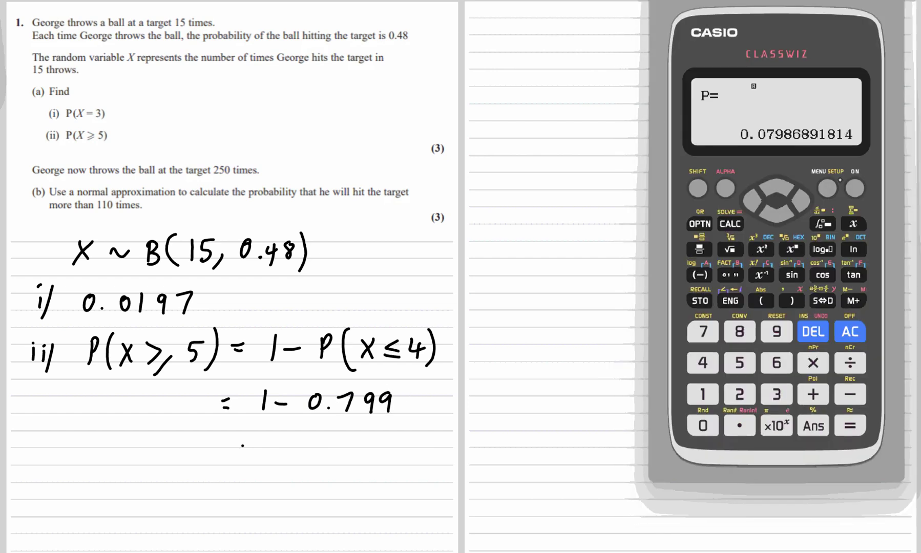
{"action": "left_click", "coordinate": [828, 185]}
{"action": "left_click", "coordinate": [698, 393]}
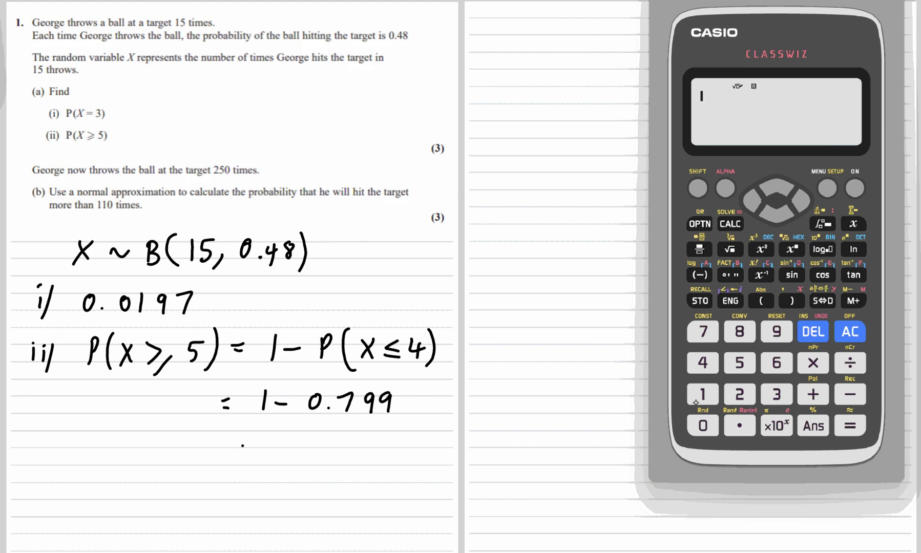
{"action": "left_click", "coordinate": [701, 394]}
{"action": "left_click", "coordinate": [850, 394]}
{"action": "left_click", "coordinate": [814, 425]}
{"action": "left_click", "coordinate": [850, 425]}
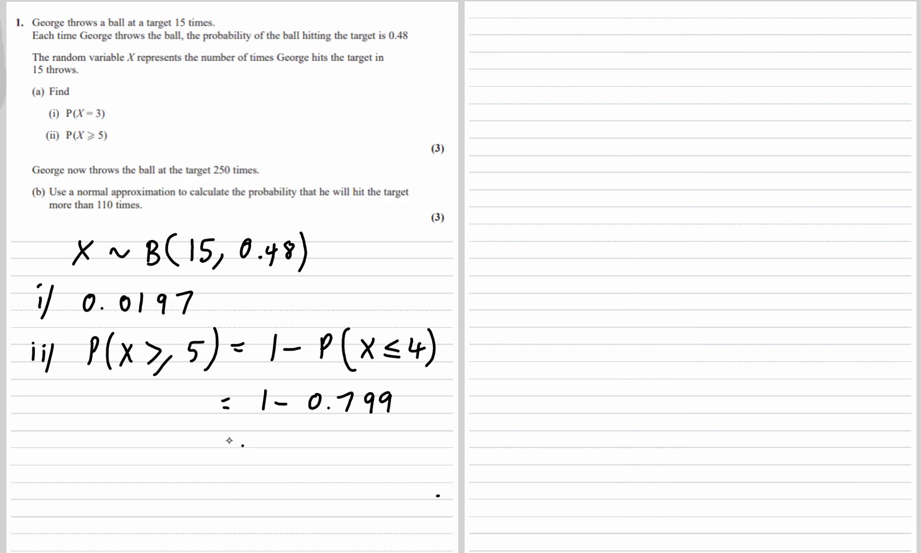
Step: Write = 0.920 below and double-underline it
{"action": "left_click_drag", "start_coordinate": [219, 441], "coordinate": [229, 441]}
{"action": "mouse_move", "coordinate": [219, 447]}
{"action": "left_mouse_down"}
{"action": "mouse_move", "coordinate": [270, 439]}
{"action": "mouse_move", "coordinate": [264, 430]}
{"action": "mouse_move", "coordinate": [298, 448]}
{"action": "mouse_move", "coordinate": [323, 448]}
{"action": "mouse_move", "coordinate": [336, 433]}
{"action": "left_mouse_up"}
{"action": "left_click", "coordinate": [279, 445]}
{"action": "mouse_move", "coordinate": [235, 459]}
{"action": "left_mouse_down"}
{"action": "mouse_move", "coordinate": [337, 457]}
{"action": "mouse_move", "coordinate": [330, 462]}
{"action": "left_mouse_up"}
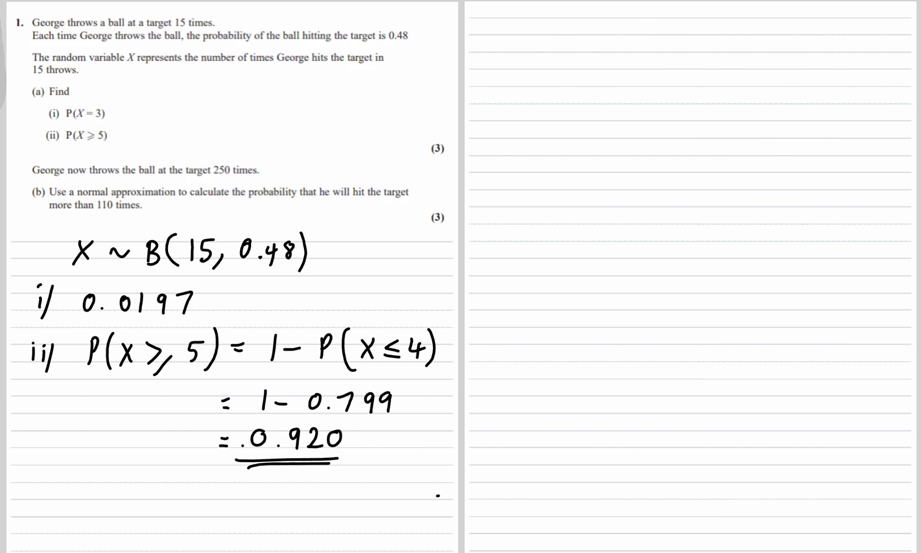
Step: Underline '250 times.' in red and write μ = 250 × 0.48 at the top of the right page
{"action": "left_click", "coordinate": [243, 445]}
{"action": "left_click_drag", "start_coordinate": [203, 181], "coordinate": [274, 180]}
{"action": "left_click_drag", "start_coordinate": [691, 171], "coordinate": [700, 172]}
{"action": "mouse_move", "coordinate": [503, 57]}
{"action": "left_mouse_down"}
{"action": "mouse_move", "coordinate": [514, 21]}
{"action": "mouse_move", "coordinate": [535, 37]}
{"action": "mouse_move", "coordinate": [561, 23]}
{"action": "left_mouse_up"}
{"action": "left_click_drag", "start_coordinate": [544, 31], "coordinate": [682, 36]}
{"action": "left_click_drag", "start_coordinate": [680, 18], "coordinate": [668, 38]}
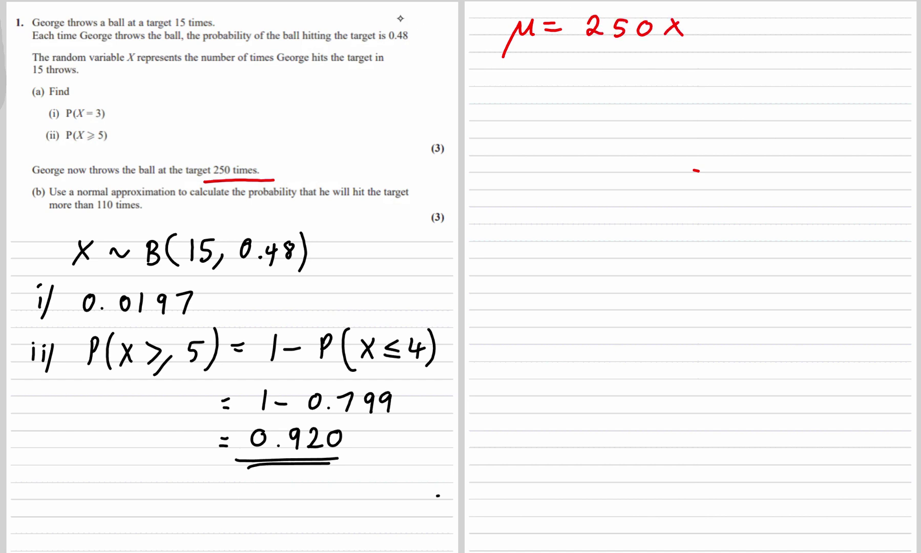
{"action": "left_click_drag", "start_coordinate": [716, 20], "coordinate": [751, 24]}
{"action": "left_click", "coordinate": [727, 30]}
Step: Finish writing 0.48, then compute 250 × 0.48 = 120 on the ClassWiz emulator
{"action": "mouse_move", "coordinate": [746, 16]}
{"action": "left_mouse_down"}
{"action": "mouse_move", "coordinate": [745, 32]}
{"action": "mouse_move", "coordinate": [763, 15]}
{"action": "left_mouse_up"}
{"action": "key", "text": "alt+Tab"}
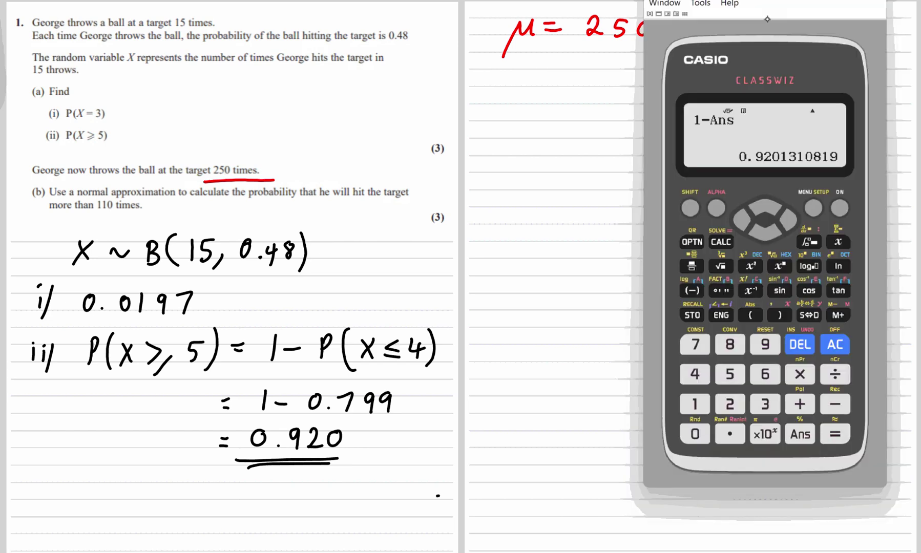
{"action": "type", "text": "250"}
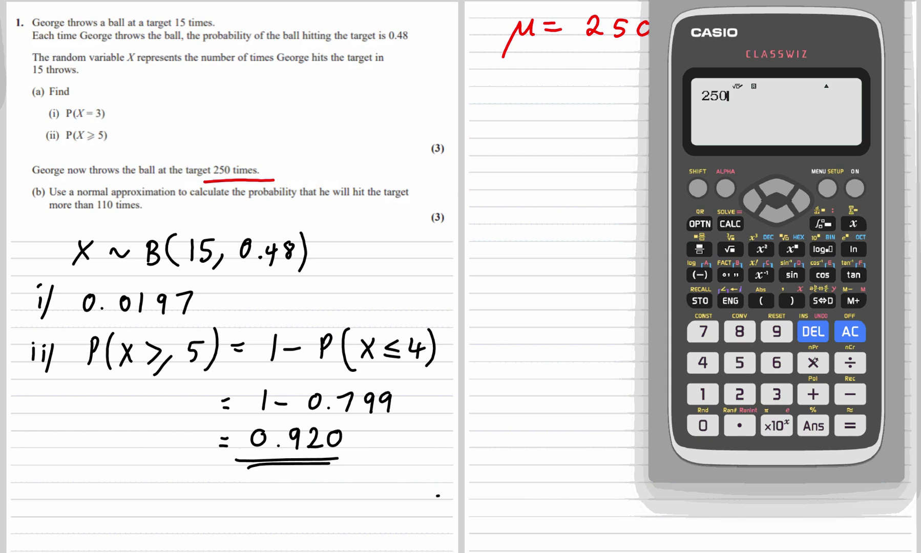
{"action": "left_click", "coordinate": [813, 362]}
{"action": "type", "text": "0.48"}
{"action": "left_click", "coordinate": [850, 424]}
{"action": "key", "text": "alt+Tab"}
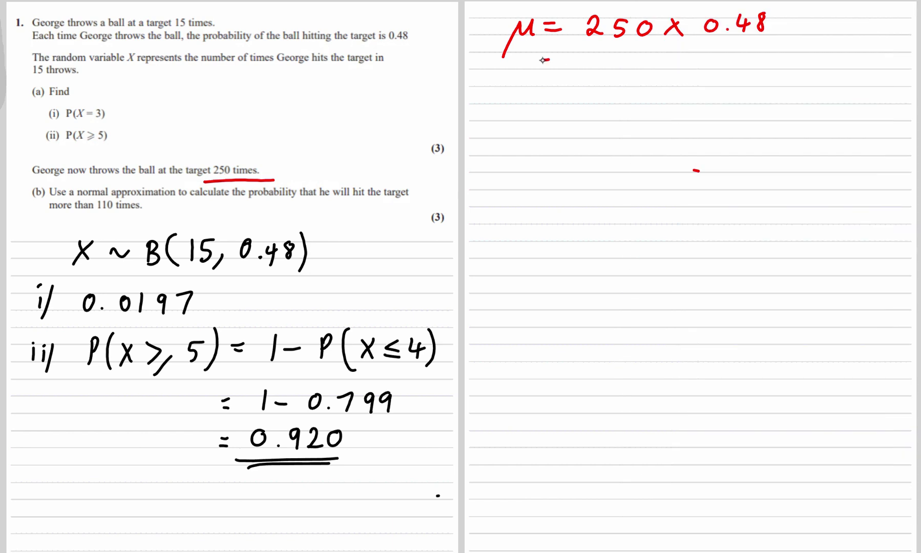
Step: Write = 120 under the mean line
{"action": "left_click_drag", "start_coordinate": [542, 60], "coordinate": [557, 59]}
{"action": "left_click_drag", "start_coordinate": [542, 67], "coordinate": [594, 69]}
{"action": "mouse_move", "coordinate": [601, 58]}
{"action": "left_mouse_down"}
{"action": "mouse_move", "coordinate": [607, 71]}
{"action": "mouse_move", "coordinate": [619, 70]}
{"action": "left_mouse_up"}
{"action": "left_click_drag", "start_coordinate": [636, 53], "coordinate": [634, 51]}
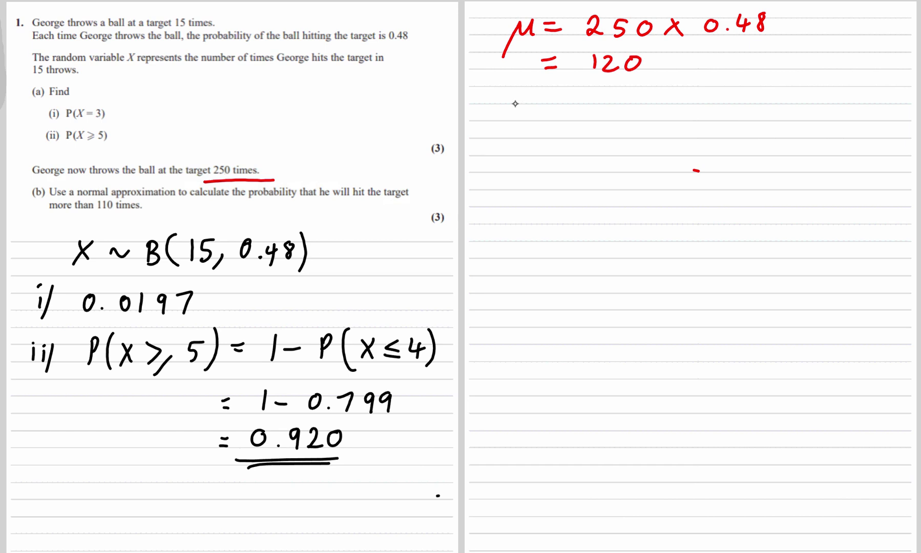
Step: Begin the standard deviation line as σ = √250 below it
{"action": "left_click_drag", "start_coordinate": [516, 108], "coordinate": [566, 104]}
{"action": "mouse_move", "coordinate": [556, 114]}
{"action": "left_mouse_down"}
{"action": "mouse_move", "coordinate": [599, 111]}
{"action": "mouse_move", "coordinate": [629, 91]}
{"action": "mouse_move", "coordinate": [733, 87]}
{"action": "left_mouse_up"}
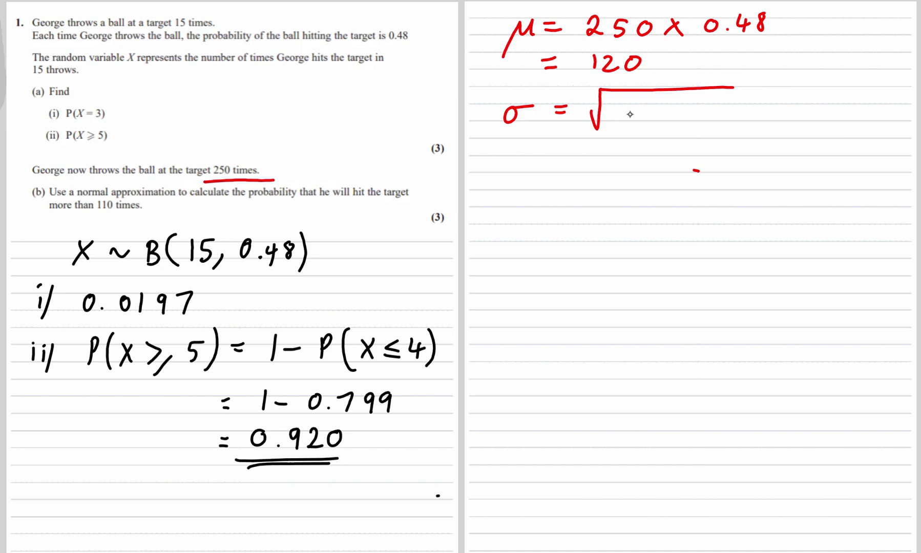
{"action": "mouse_move", "coordinate": [609, 108]}
{"action": "left_mouse_down"}
{"action": "mouse_move", "coordinate": [631, 122]}
{"action": "mouse_move", "coordinate": [638, 102]}
{"action": "left_mouse_up"}
{"action": "left_click_drag", "start_coordinate": [638, 102], "coordinate": [633, 123]}
{"action": "left_click_drag", "start_coordinate": [659, 107], "coordinate": [660, 109]}
Step: Complete the root as √(250 × 0.48 × 0.52), extending the bar over 0.52
{"action": "left_click_drag", "start_coordinate": [670, 106], "coordinate": [670, 112]}
{"action": "mouse_move", "coordinate": [694, 104]}
{"action": "left_mouse_down"}
{"action": "mouse_move", "coordinate": [688, 110]}
{"action": "mouse_move", "coordinate": [696, 108]}
{"action": "left_mouse_up"}
{"action": "left_click_drag", "start_coordinate": [703, 113], "coordinate": [728, 109]}
{"action": "mouse_move", "coordinate": [724, 102]}
{"action": "left_mouse_down"}
{"action": "mouse_move", "coordinate": [726, 121]}
{"action": "mouse_move", "coordinate": [762, 118]}
{"action": "left_mouse_up"}
{"action": "left_click_drag", "start_coordinate": [762, 109], "coordinate": [755, 118]}
{"action": "left_click_drag", "start_coordinate": [784, 104], "coordinate": [784, 105]}
{"action": "left_click_drag", "start_coordinate": [819, 106], "coordinate": [810, 121]}
{"action": "left_click_drag", "start_coordinate": [826, 107], "coordinate": [836, 122]}
{"action": "left_click_drag", "start_coordinate": [734, 87], "coordinate": [800, 88]}
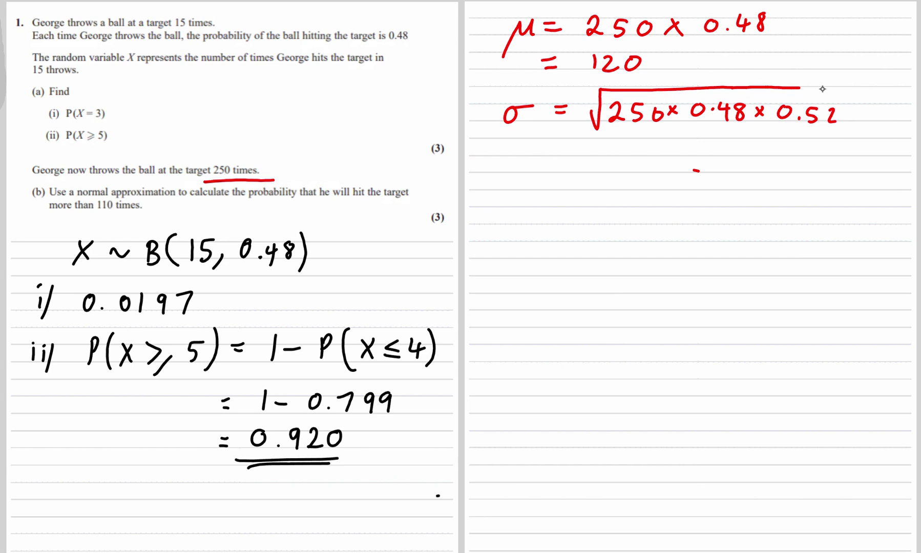
{"action": "key", "text": "alt+Tab"}
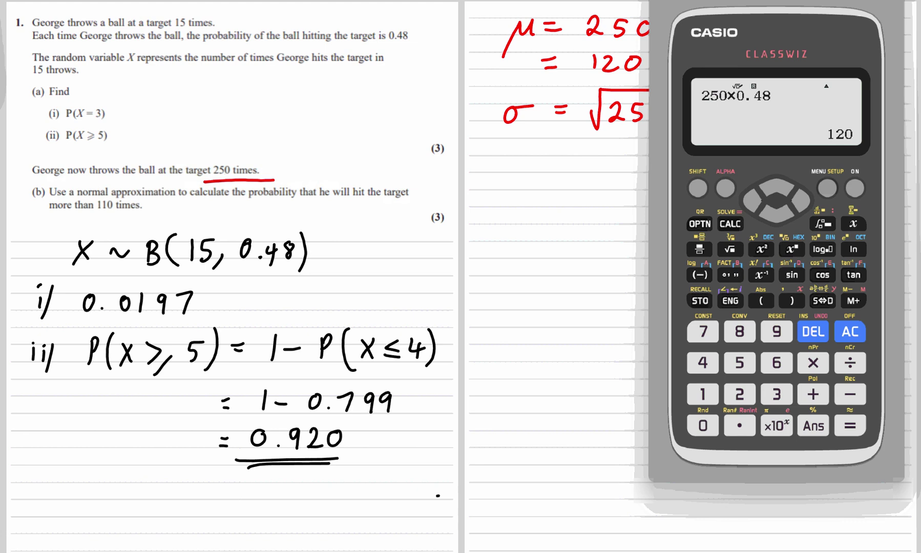
Step: Key 250 × 0.48 into the ClassWiz emulator
{"action": "key", "text": "alt+Tab"}
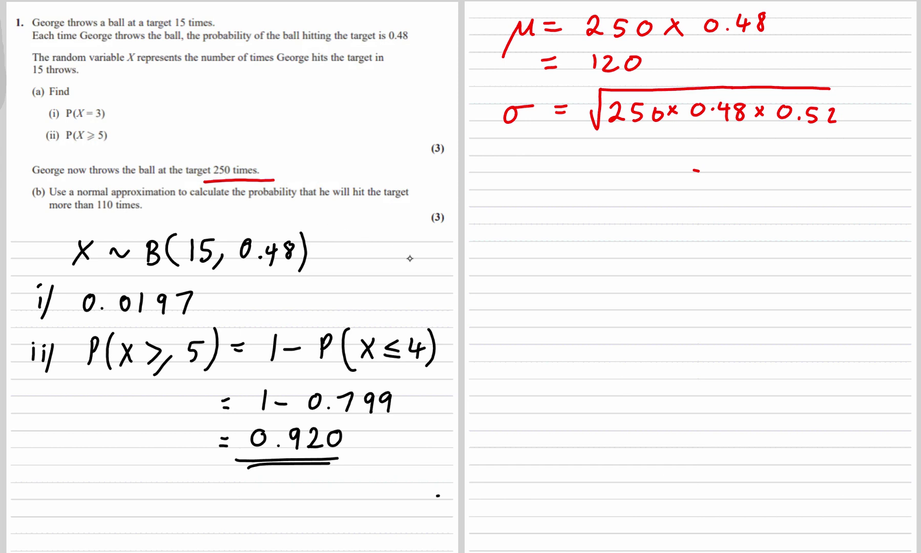
{"action": "key", "text": "alt+Tab"}
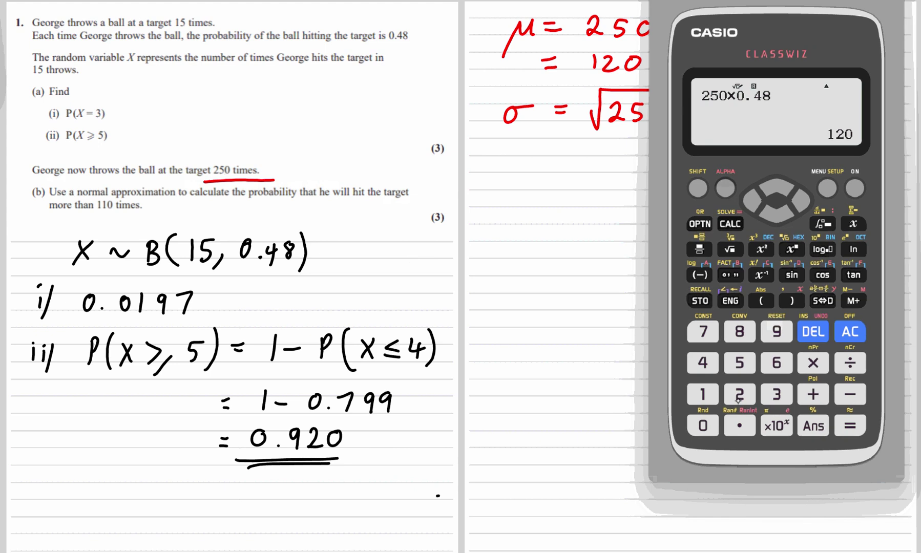
{"action": "left_click", "coordinate": [738, 396]}
{"action": "left_click", "coordinate": [738, 364]}
{"action": "left_click", "coordinate": [702, 426]}
{"action": "left_click", "coordinate": [810, 365]}
{"action": "left_click", "coordinate": [703, 426]}
{"action": "left_click", "coordinate": [739, 426]}
{"action": "left_click", "coordinate": [703, 363]}
{"action": "left_click", "coordinate": [739, 332]}
Step: Delete the mistyped digits and re-enter the second factor as 0.48
{"action": "left_click", "coordinate": [806, 330]}
{"action": "left_click", "coordinate": [807, 330]}
{"action": "left_click", "coordinate": [703, 426]}
{"action": "left_click", "coordinate": [703, 425]}
{"action": "left_click", "coordinate": [812, 331]}
{"action": "left_click", "coordinate": [704, 364]}
{"action": "left_click", "coordinate": [739, 332]}
{"action": "left_click", "coordinate": [813, 331]}
{"action": "left_click", "coordinate": [813, 331]}
{"action": "left_click", "coordinate": [812, 332]}
{"action": "left_click", "coordinate": [702, 362]}
{"action": "left_click", "coordinate": [739, 331]}
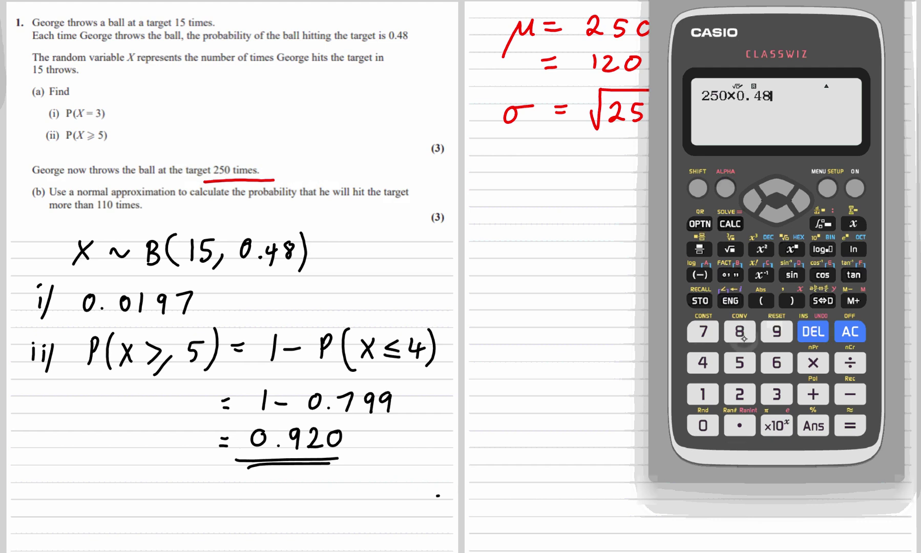
Step: Multiply by 0.52, evaluate, and convert 312/5 to the decimal 62.4
{"action": "left_click", "coordinate": [813, 362]}
{"action": "left_click", "coordinate": [703, 426]}
{"action": "left_click", "coordinate": [739, 426]}
{"action": "left_click", "coordinate": [739, 363]}
{"action": "left_click", "coordinate": [739, 394]}
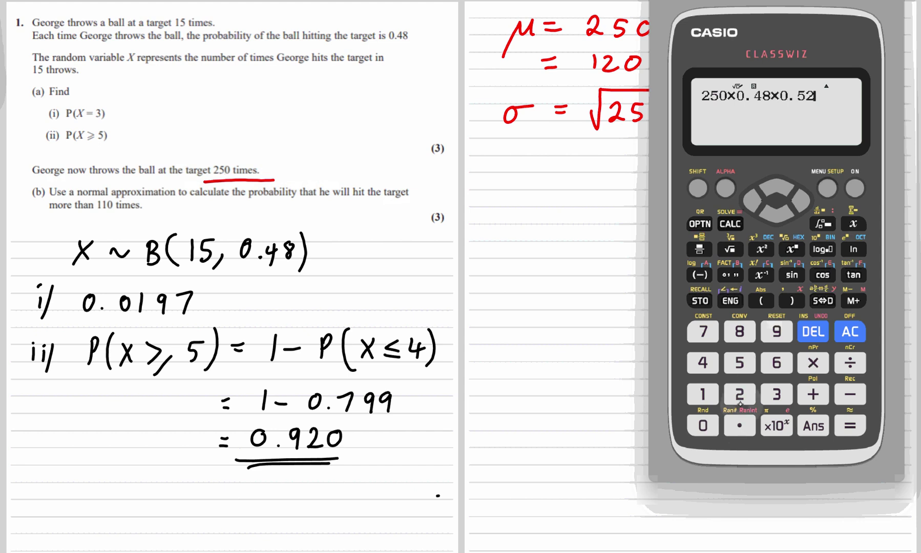
{"action": "left_click", "coordinate": [849, 426]}
{"action": "left_click", "coordinate": [822, 300]}
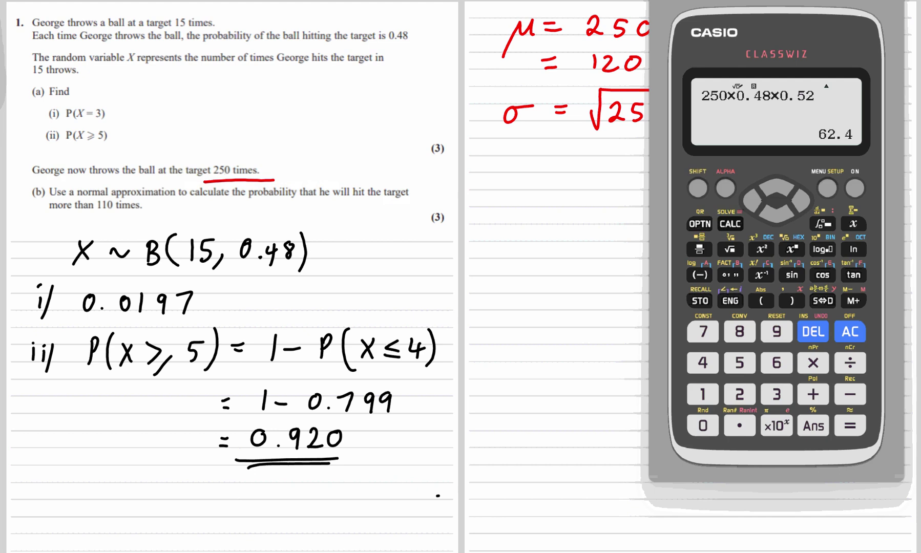
{"action": "key", "text": "alt+Tab"}
Step: Write = √62.4 under the σ line
{"action": "left_click_drag", "start_coordinate": [553, 159], "coordinate": [564, 166]}
{"action": "left_click_drag", "start_coordinate": [594, 161], "coordinate": [657, 145]}
{"action": "mouse_move", "coordinate": [625, 152]}
{"action": "left_mouse_down"}
{"action": "mouse_move", "coordinate": [617, 164]}
{"action": "mouse_move", "coordinate": [628, 160]}
{"action": "mouse_move", "coordinate": [627, 171]}
{"action": "left_mouse_up"}
{"action": "left_click_drag", "start_coordinate": [631, 157], "coordinate": [640, 172]}
{"action": "left_click", "coordinate": [649, 170]}
{"action": "mouse_move", "coordinate": [658, 156]}
{"action": "left_mouse_down"}
{"action": "mouse_move", "coordinate": [663, 180]}
{"action": "mouse_move", "coordinate": [651, 146]}
{"action": "mouse_move", "coordinate": [672, 144]}
{"action": "left_mouse_up"}
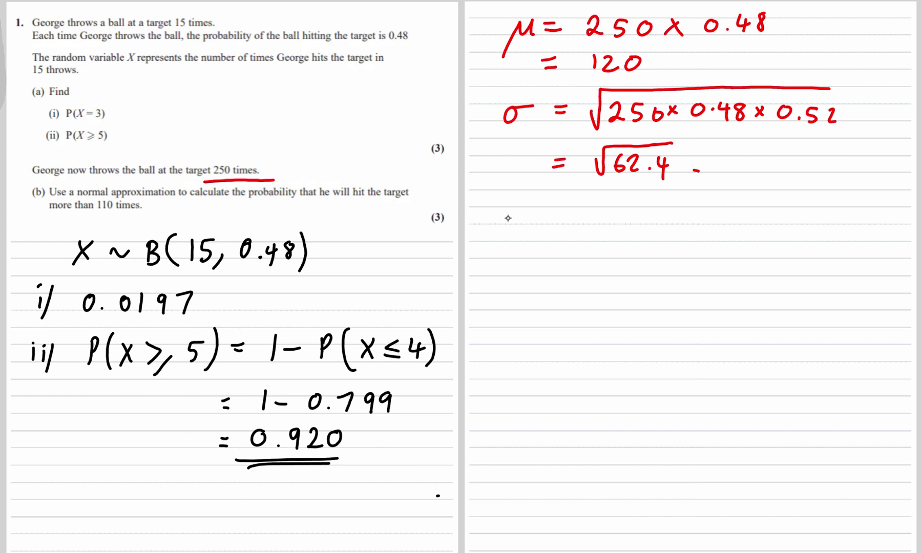
Step: Write P(X > 110.5) on the next line
{"action": "mouse_move", "coordinate": [512, 206]}
{"action": "left_mouse_down"}
{"action": "mouse_move", "coordinate": [514, 218]}
{"action": "mouse_move", "coordinate": [553, 230]}
{"action": "left_mouse_up"}
{"action": "mouse_move", "coordinate": [552, 209]}
{"action": "left_mouse_down"}
{"action": "mouse_move", "coordinate": [564, 219]}
{"action": "mouse_move", "coordinate": [635, 225]}
{"action": "mouse_move", "coordinate": [660, 204]}
{"action": "mouse_move", "coordinate": [687, 212]}
{"action": "mouse_move", "coordinate": [685, 225]}
{"action": "left_mouse_up"}
{"action": "left_click", "coordinate": [679, 221]}
{"action": "left_click_drag", "start_coordinate": [715, 194], "coordinate": [714, 236]}
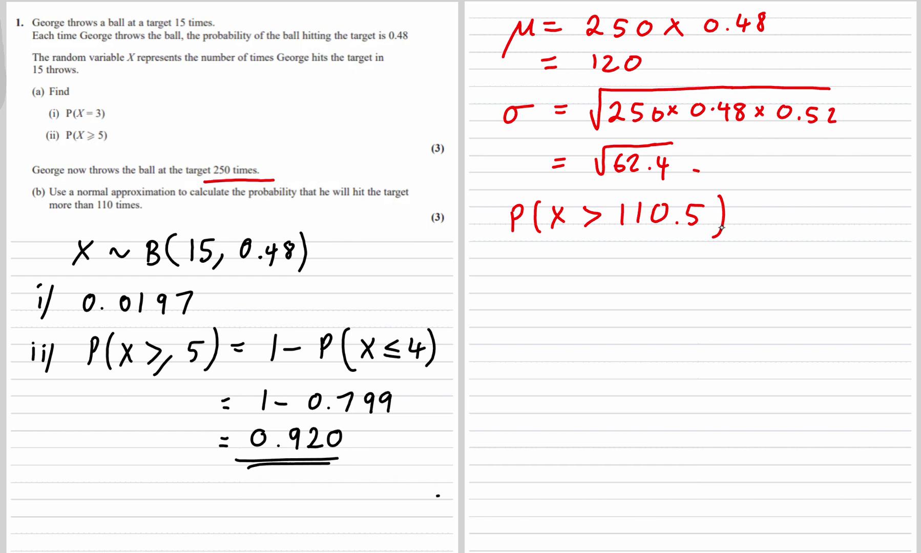
{"action": "key", "text": "alt+Tab"}
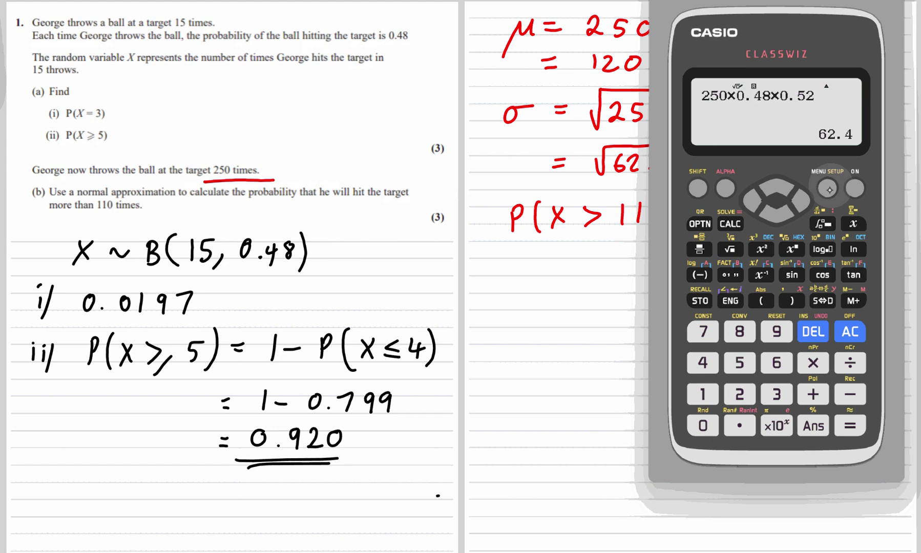
Step: Open the Normal CD calculation from the emulator's Distribution mode and move the calculator aside
{"action": "left_click", "coordinate": [828, 189]}
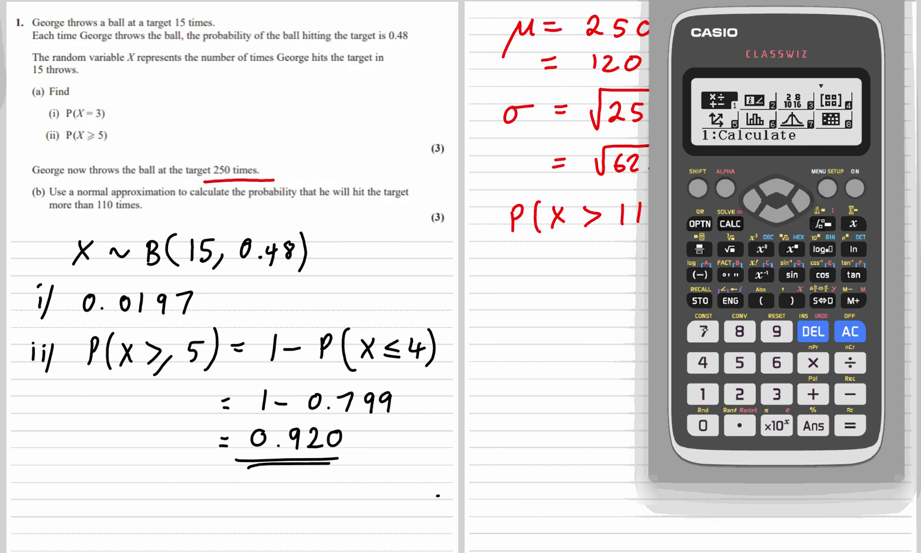
{"action": "left_click", "coordinate": [704, 330]}
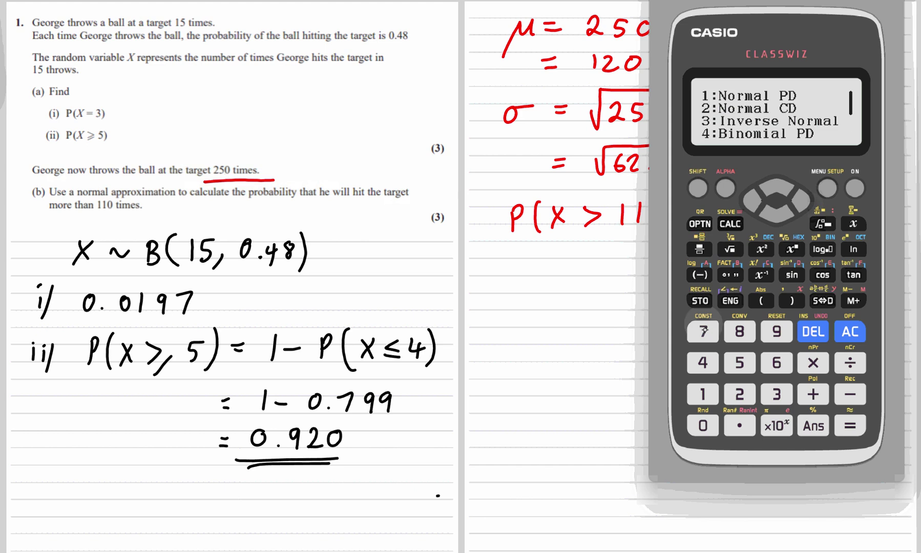
{"action": "left_click", "coordinate": [736, 395]}
{"action": "left_click_drag", "start_coordinate": [736, 395], "coordinate": [265, 371]}
Step: Enter the Normal CD bounds: lower 110.5 and upper 1000000
{"action": "left_click", "coordinate": [224, 393]}
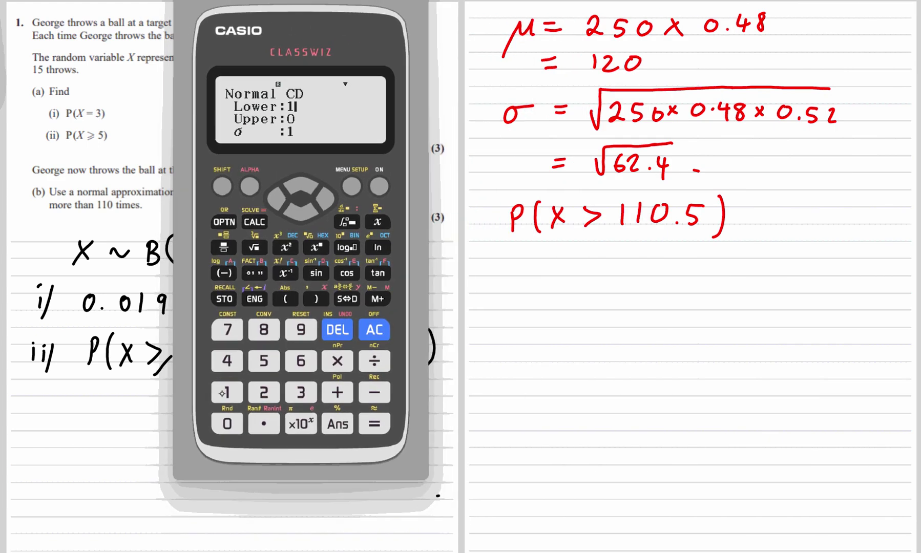
{"action": "left_click", "coordinate": [224, 392]}
{"action": "left_click", "coordinate": [227, 423]}
{"action": "left_click", "coordinate": [264, 424]}
{"action": "left_click", "coordinate": [264, 360]}
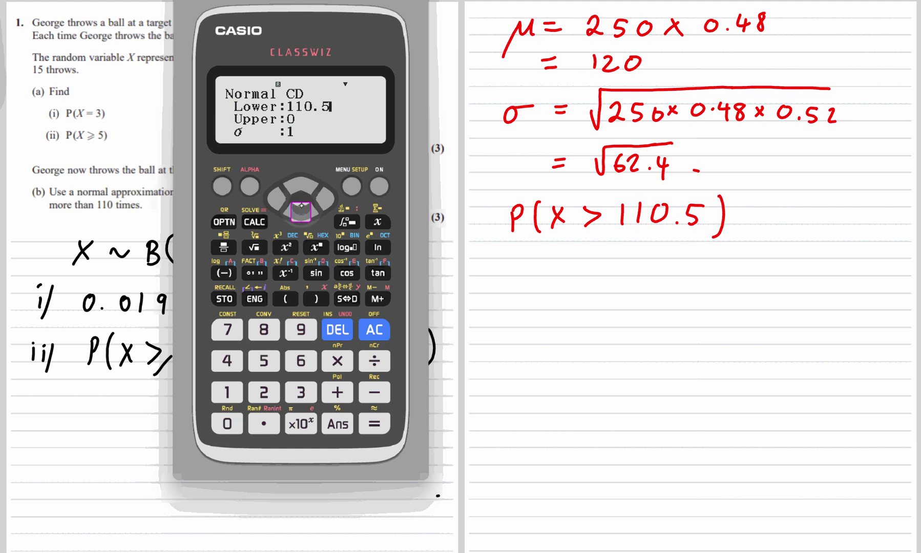
{"action": "left_click", "coordinate": [374, 423]}
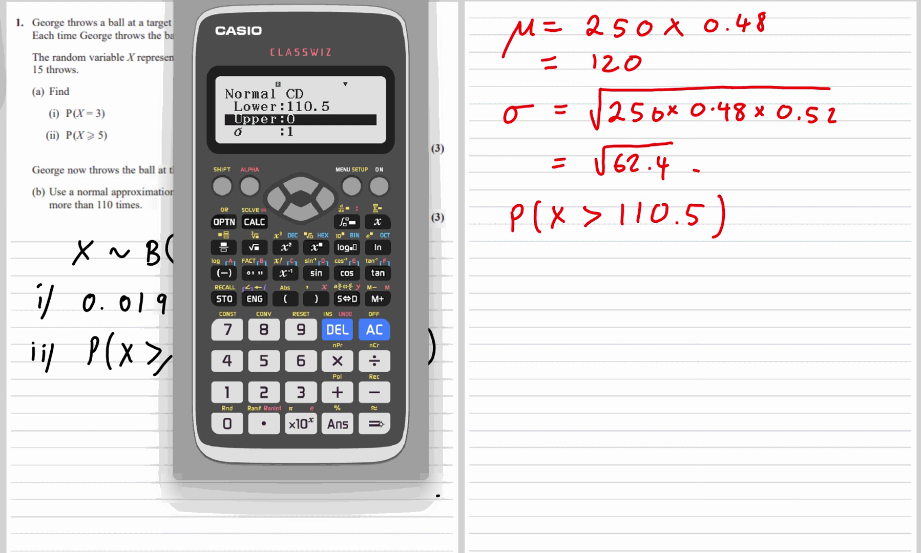
{"action": "left_click", "coordinate": [227, 392]}
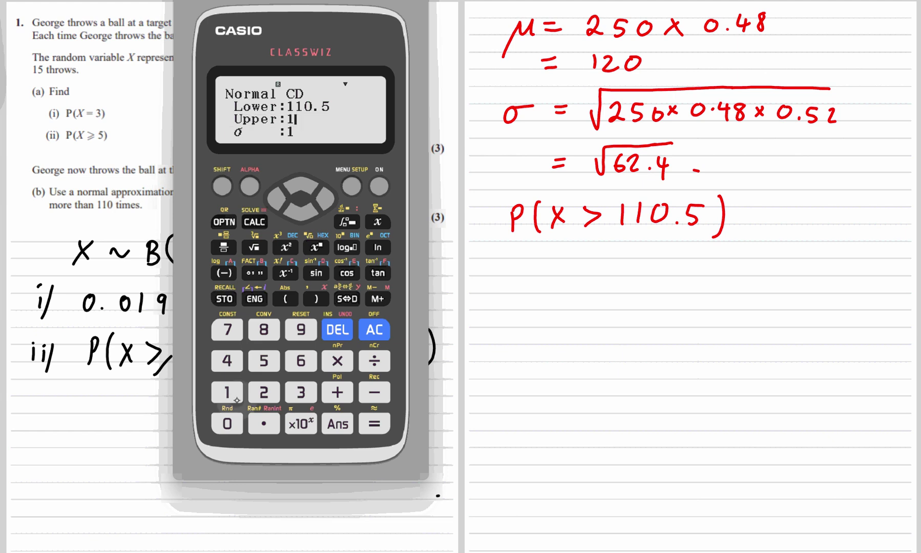
{"action": "left_click", "coordinate": [225, 423]}
{"action": "left_click", "coordinate": [226, 424]}
{"action": "left_click", "coordinate": [226, 424]}
{"action": "left_click", "coordinate": [226, 424]}
{"action": "left_click", "coordinate": [223, 423]}
{"action": "left_click", "coordinate": [223, 423]}
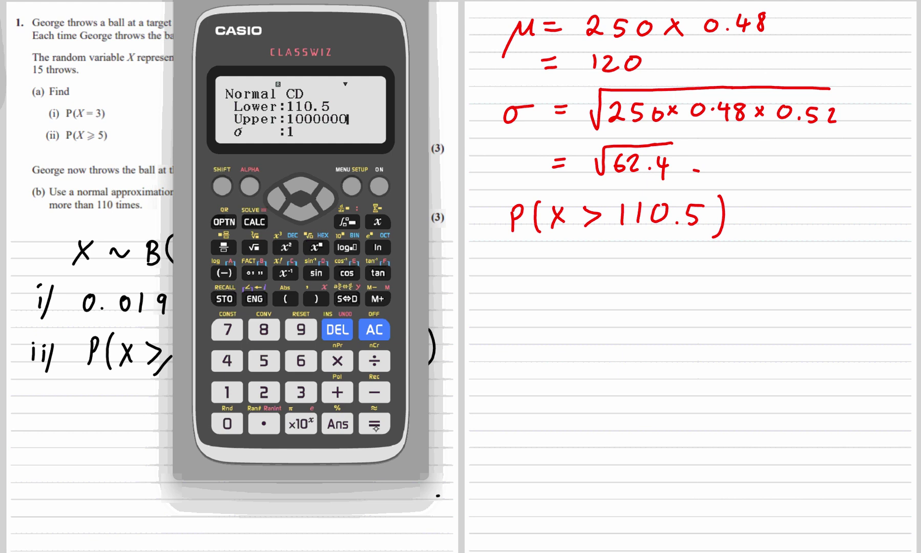
{"action": "left_click", "coordinate": [375, 424]}
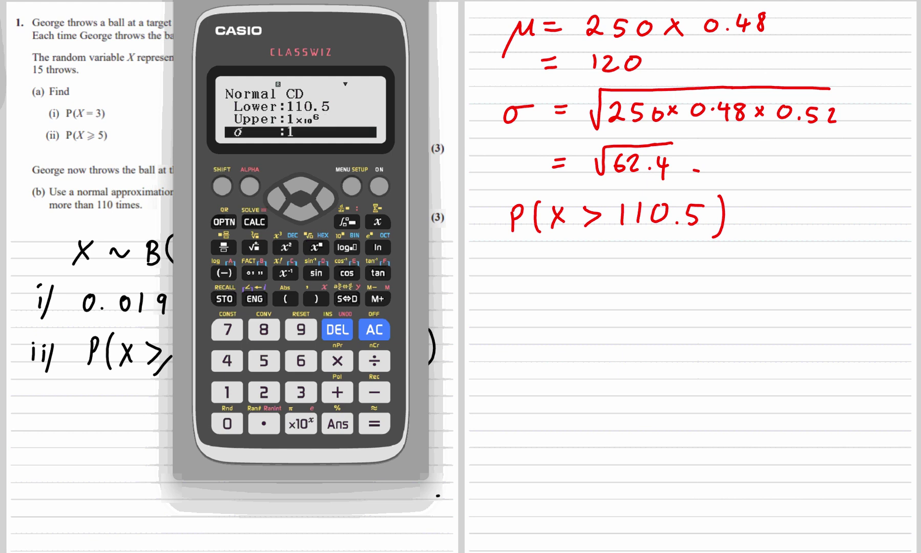
Step: Set σ to √62.4 for the Normal CD, with μ at 120
{"action": "left_click", "coordinate": [254, 246]}
{"action": "left_click", "coordinate": [301, 361]}
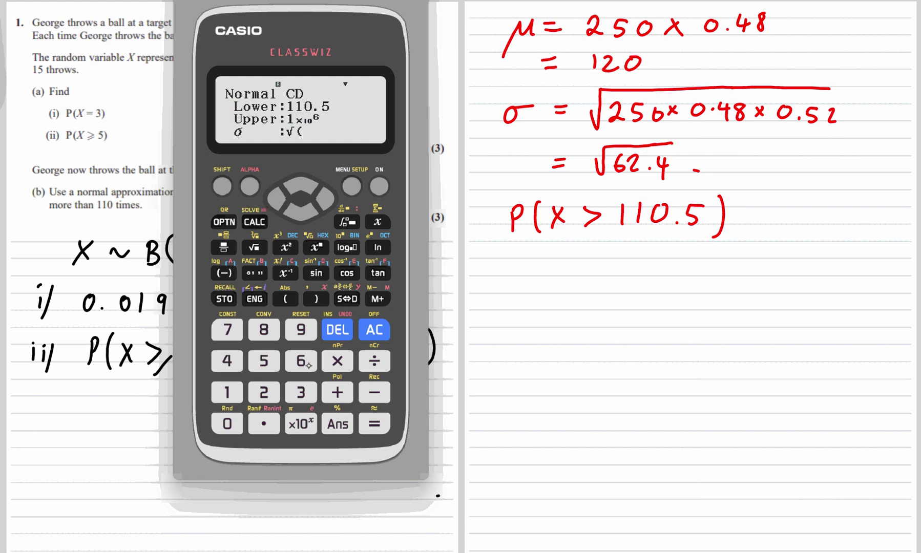
{"action": "left_click", "coordinate": [264, 392]}
{"action": "left_click", "coordinate": [264, 424]}
{"action": "left_click", "coordinate": [227, 361]}
{"action": "left_click", "coordinate": [375, 424]}
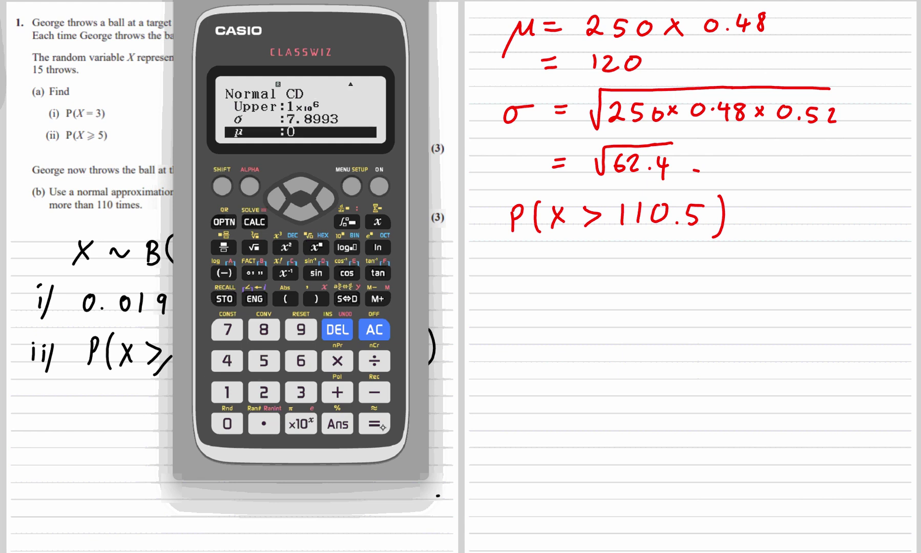
Step: Compute 0.885439846, close the emulator, and begin writing '= 0.8' after P(X > 110.5)
{"action": "left_click", "coordinate": [382, 427]}
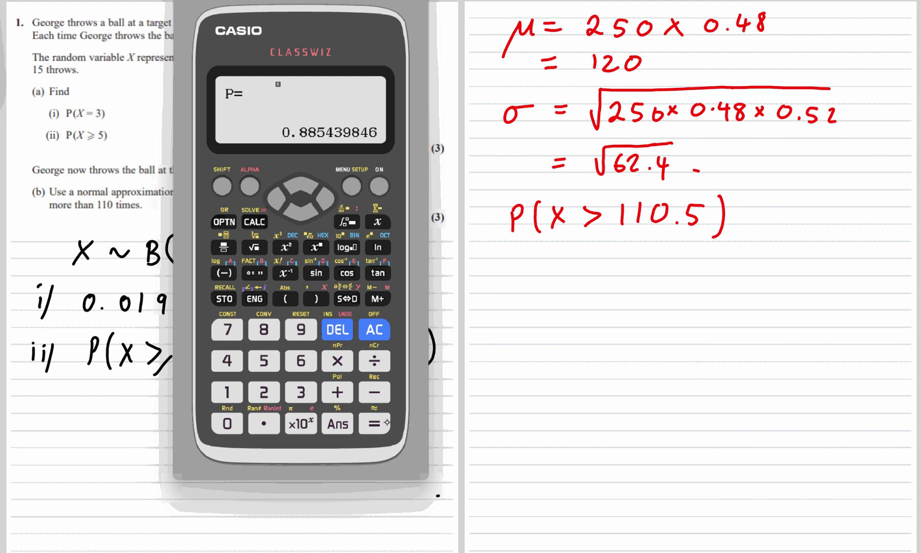
{"action": "key", "text": "Escape"}
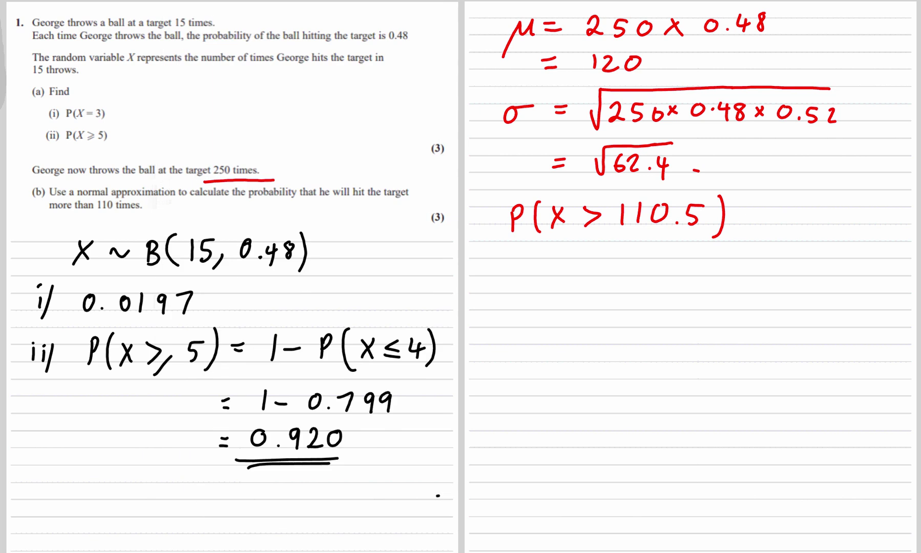
{"action": "left_click_drag", "start_coordinate": [750, 215], "coordinate": [762, 214]}
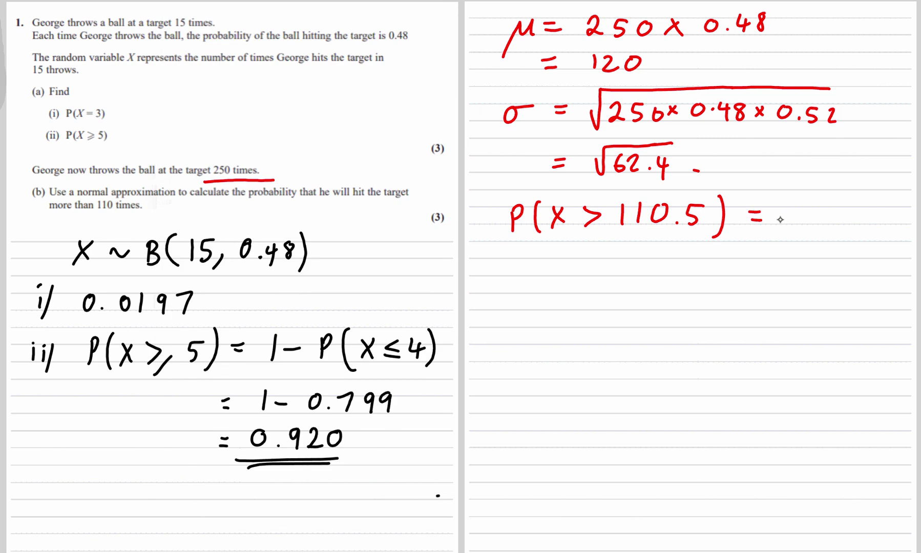